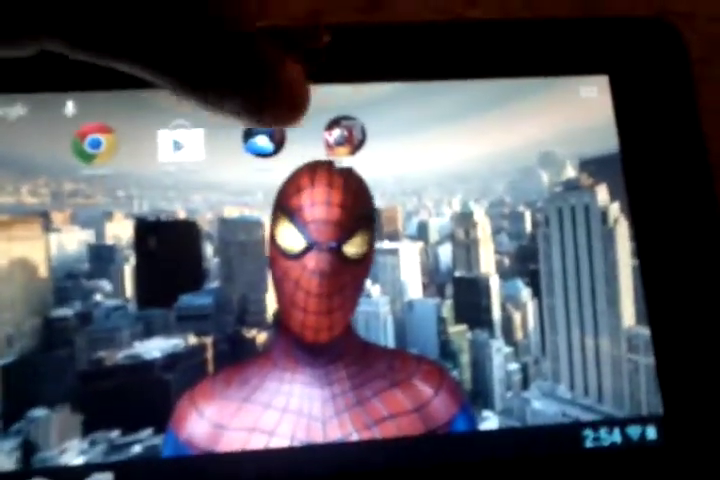
pyautogui.click(180, 143)
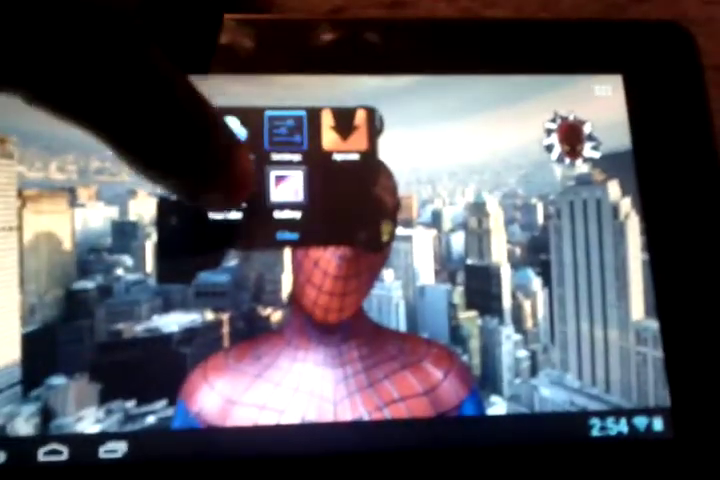